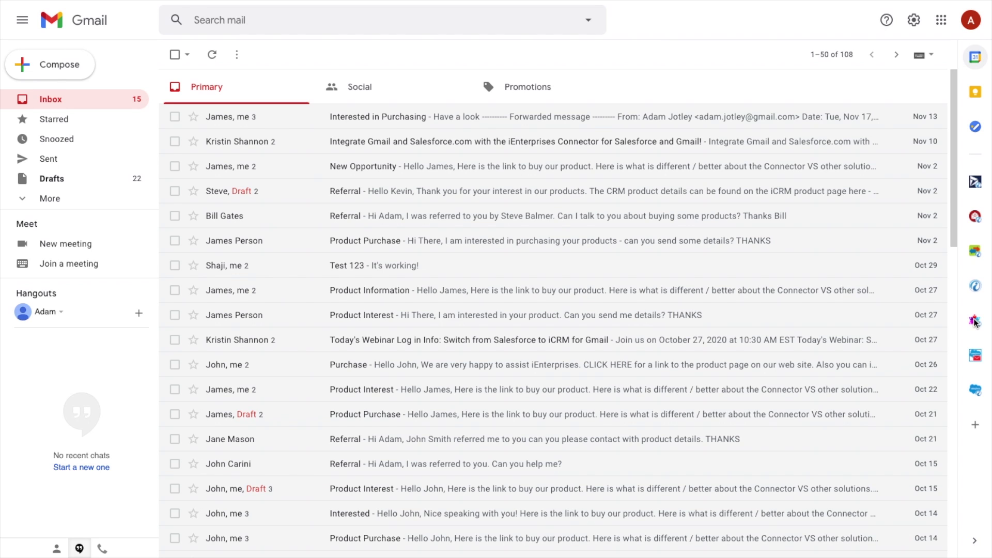
Open the Social Insights add-on panel from the Gmail side bar.
{"action": "left_click", "coordinate": [975, 321]}
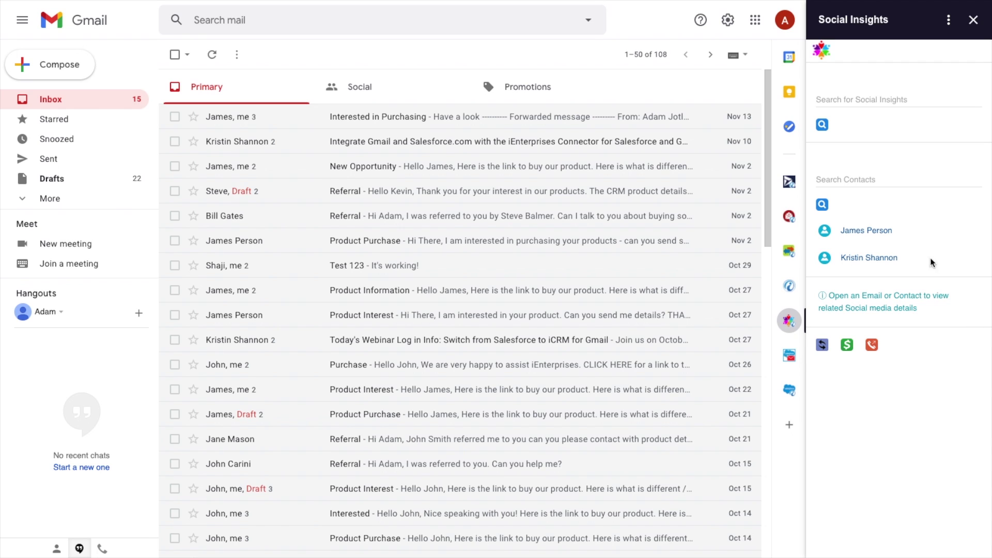
{"action": "left_click", "coordinate": [845, 94]}
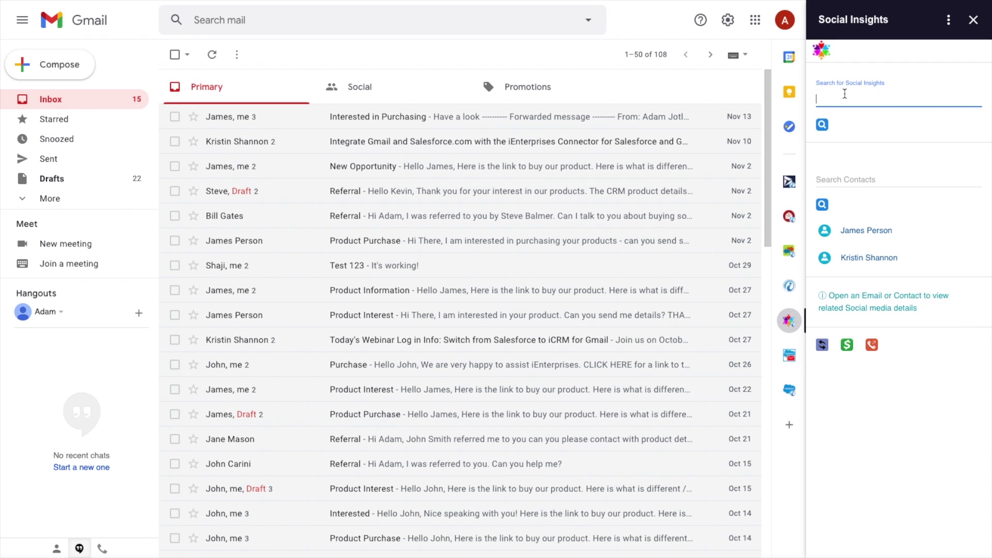
{"action": "type", "text": "John C"}
{"action": "type", "text": "arini"}
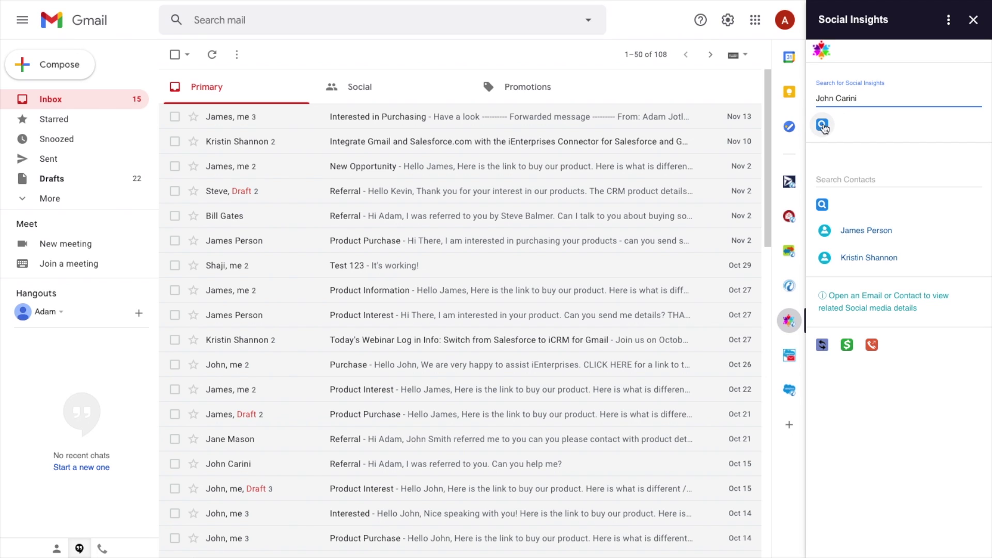
{"action": "left_click", "coordinate": [822, 125]}
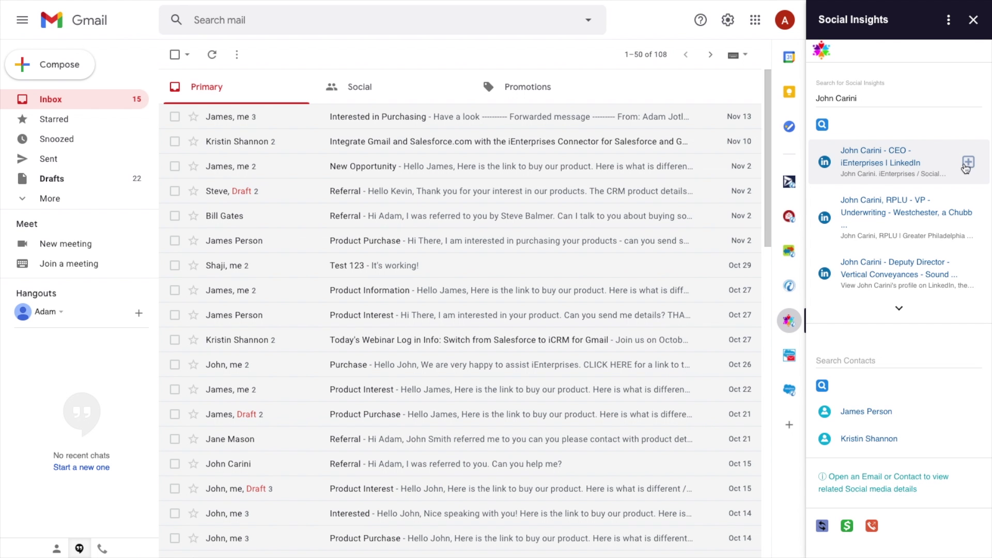
{"action": "left_click", "coordinate": [969, 163]}
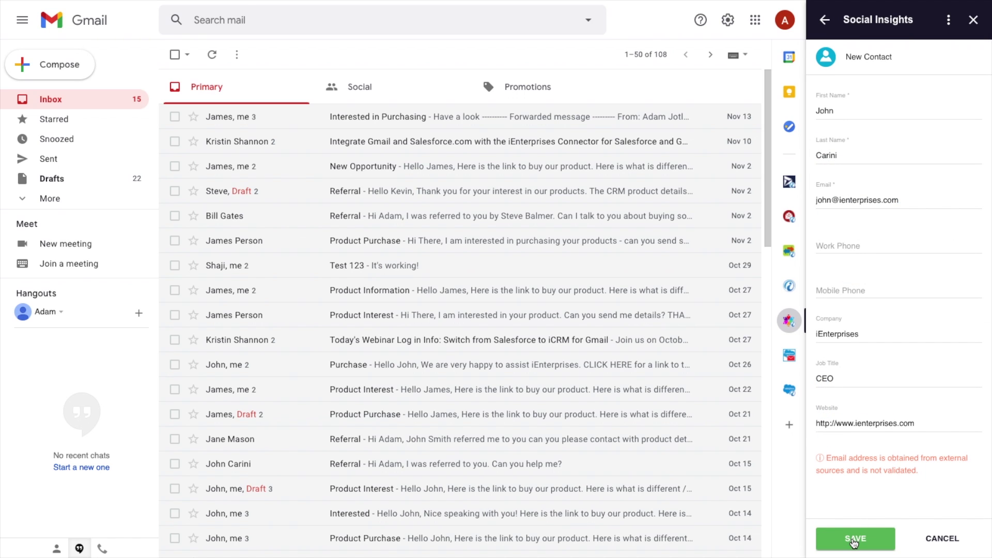
{"action": "left_click", "coordinate": [853, 542]}
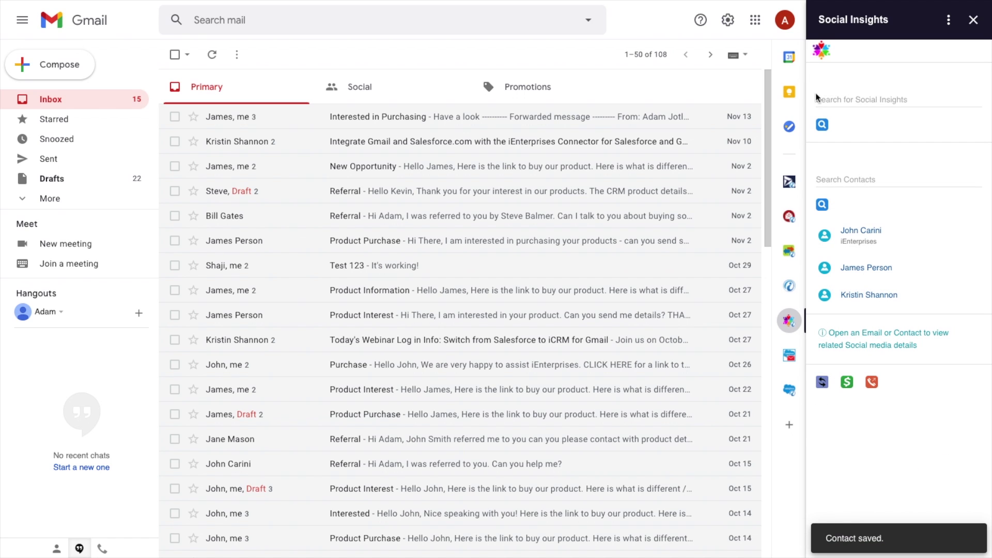
Add Bill Gates from a LinkedIn search and retrieve his email from the foundation website.
{"action": "left_click", "coordinate": [824, 98]}
{"action": "type", "text": "B"}
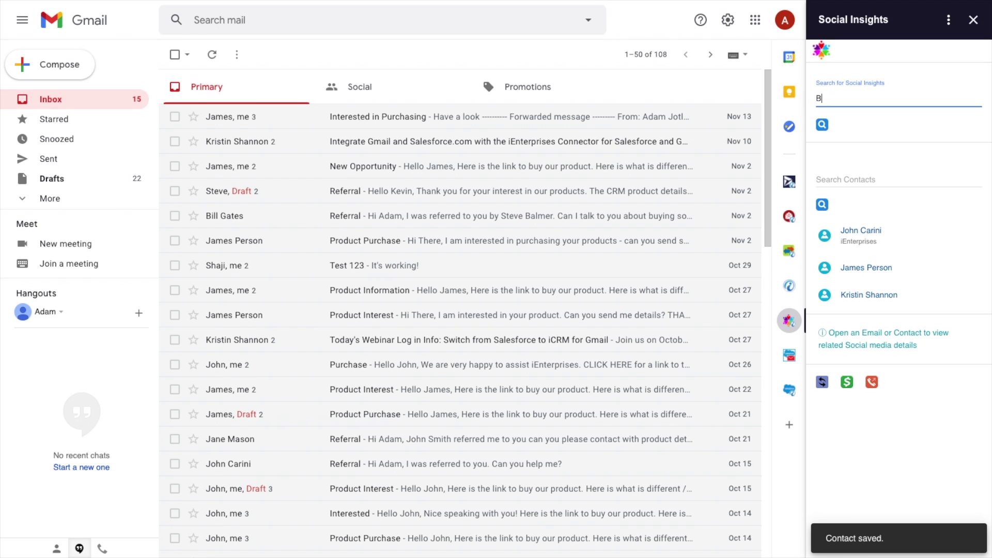
{"action": "type", "text": "ill Gat"}
{"action": "type", "text": "es"}
{"action": "left_click", "coordinate": [822, 126]}
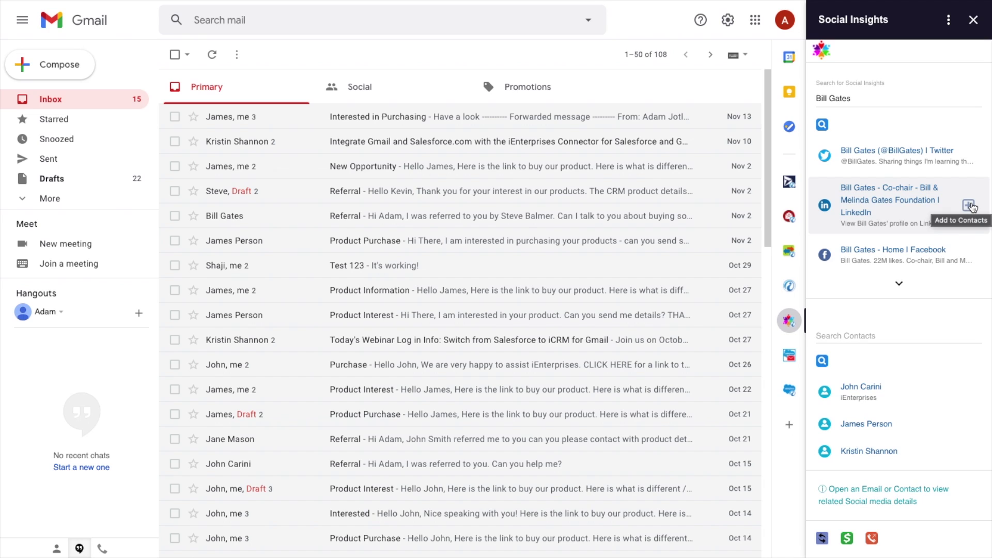
{"action": "left_click", "coordinate": [971, 207]}
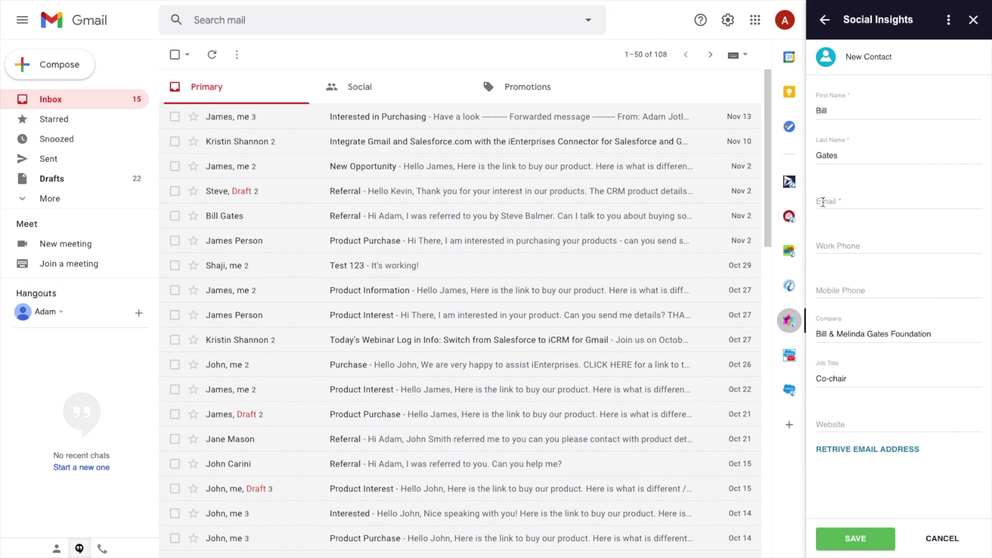
{"action": "left_click", "coordinate": [831, 428]}
{"action": "type", "text": "www.gatesfoundation.org"}
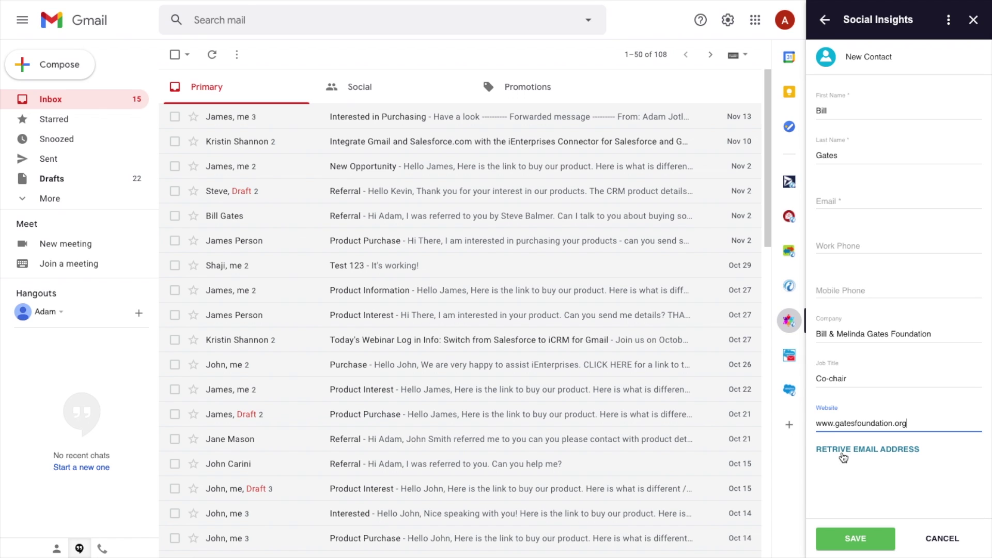
{"action": "left_click", "coordinate": [842, 454]}
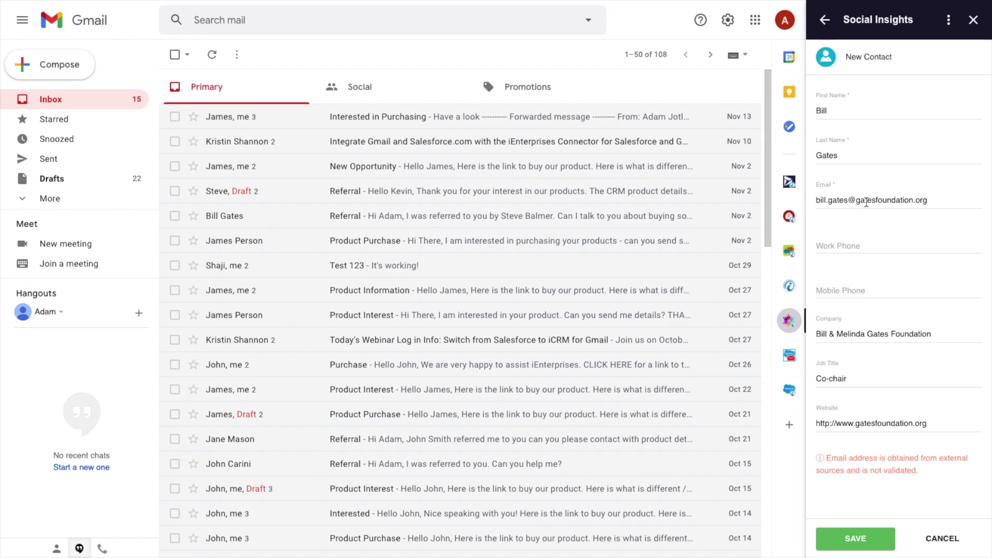
{"action": "type", "text": "Cari"}
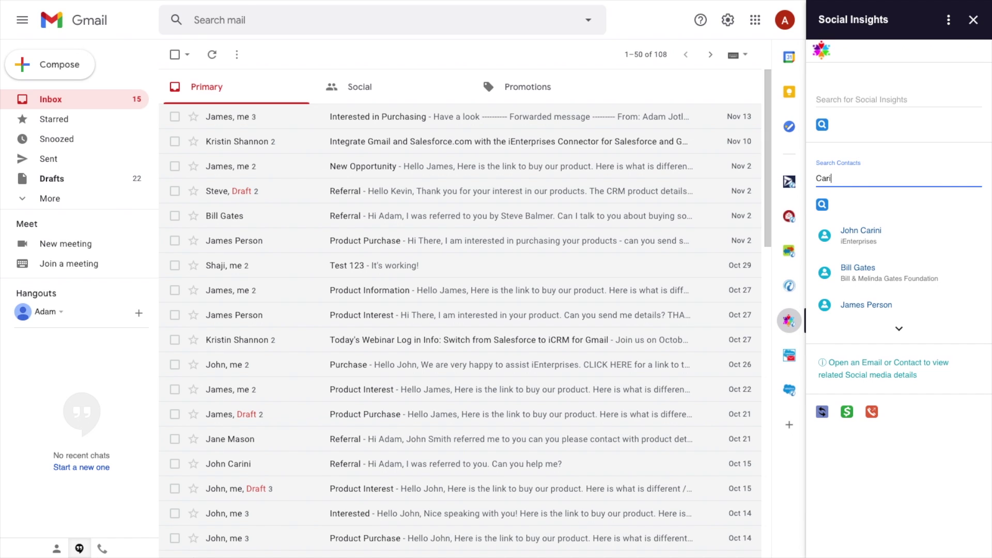
{"action": "type", "text": "ni"}
{"action": "left_click", "coordinate": [823, 205]}
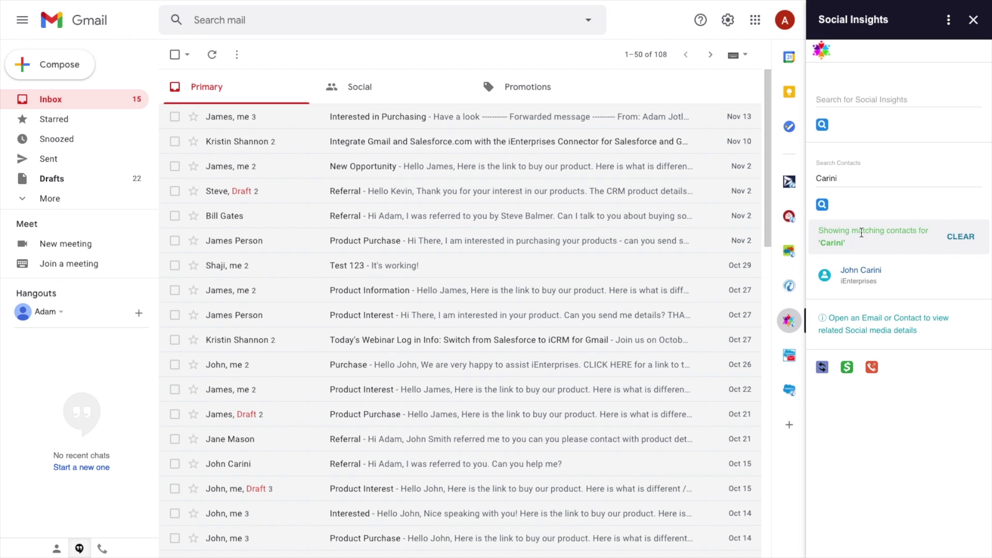
{"action": "left_click", "coordinate": [862, 273]}
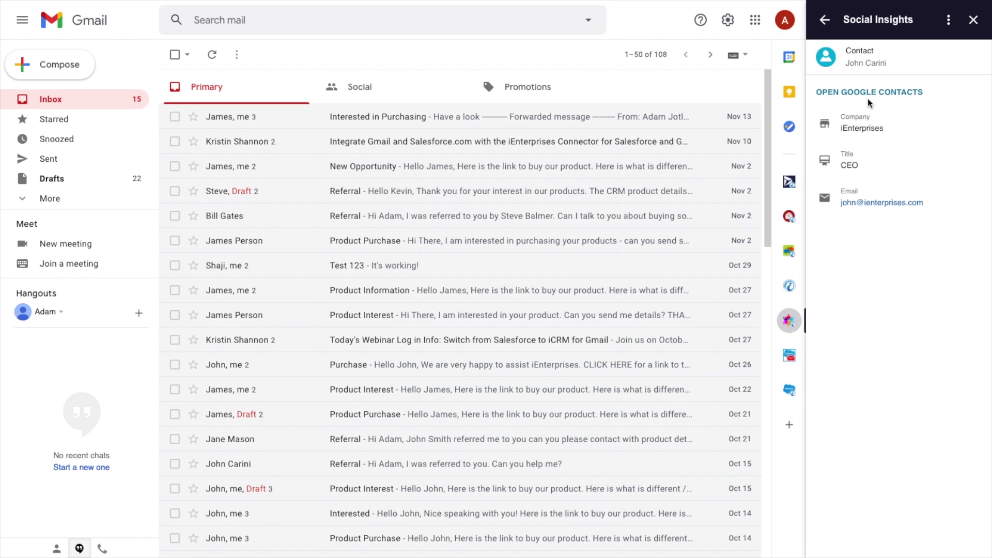
{"action": "left_click", "coordinate": [868, 93]}
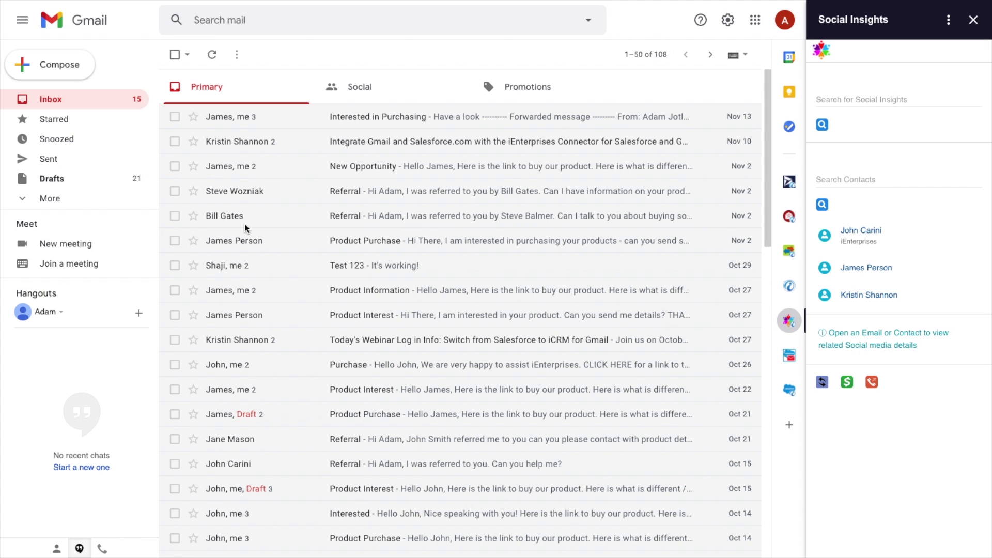
Save the sender of the 'Bill Gates Referral' email as a new contact.
{"action": "left_click", "coordinate": [240, 217]}
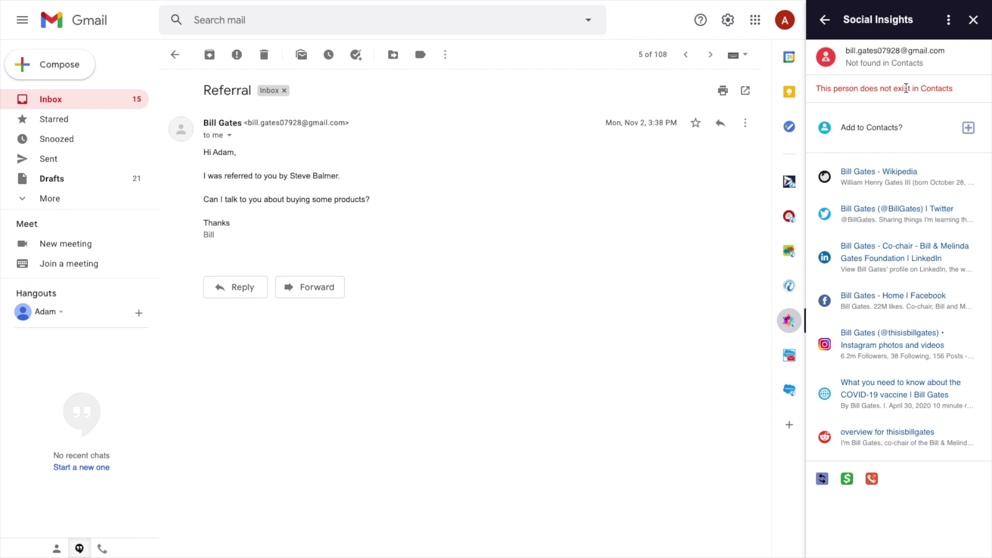
{"action": "left_click", "coordinate": [968, 128]}
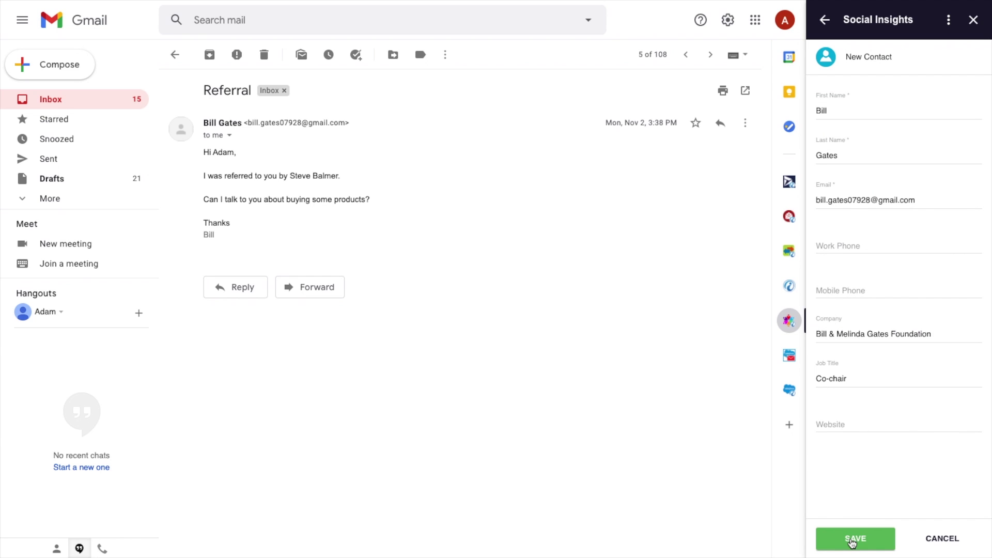
{"action": "left_click", "coordinate": [852, 543]}
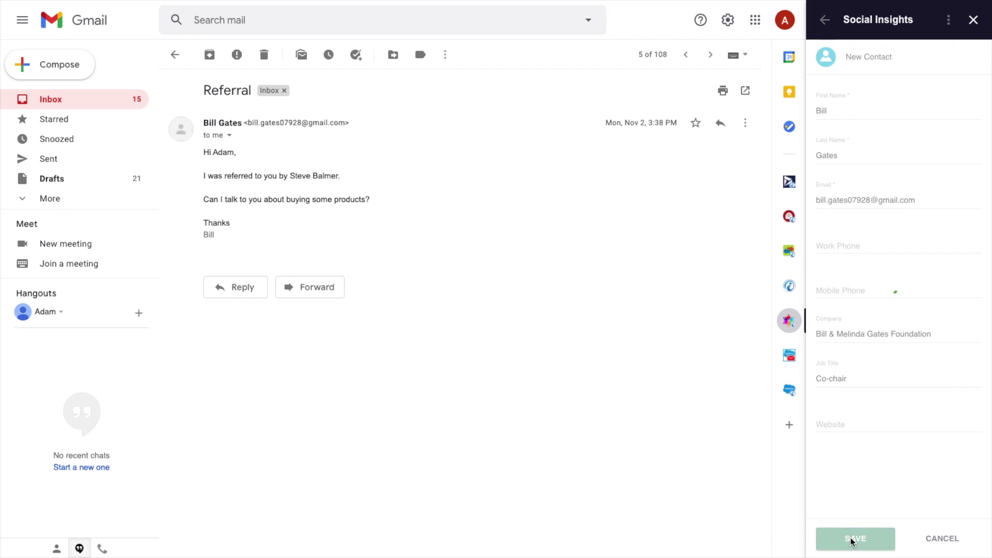